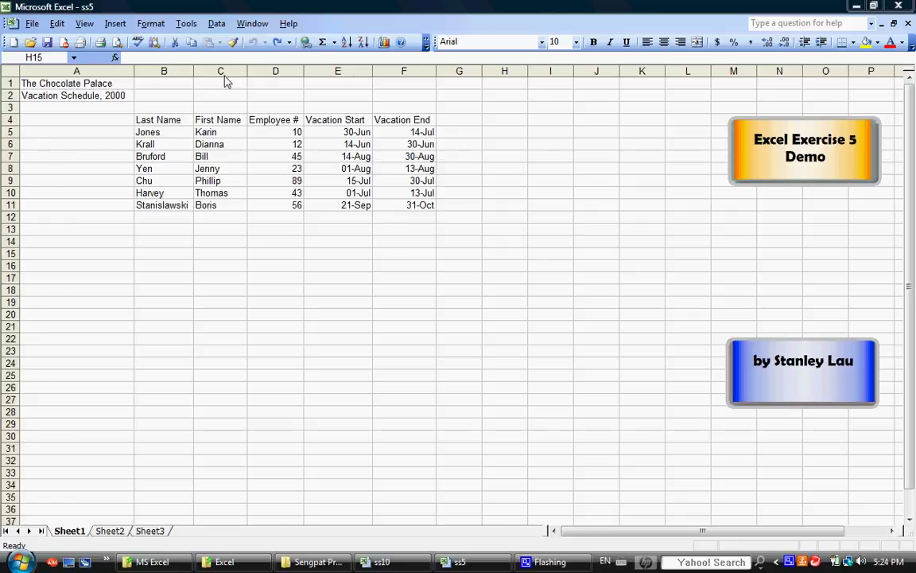
- Save the vacation schedule workbook as ss5 on Removable Disk (F:)
left_click(32, 23)
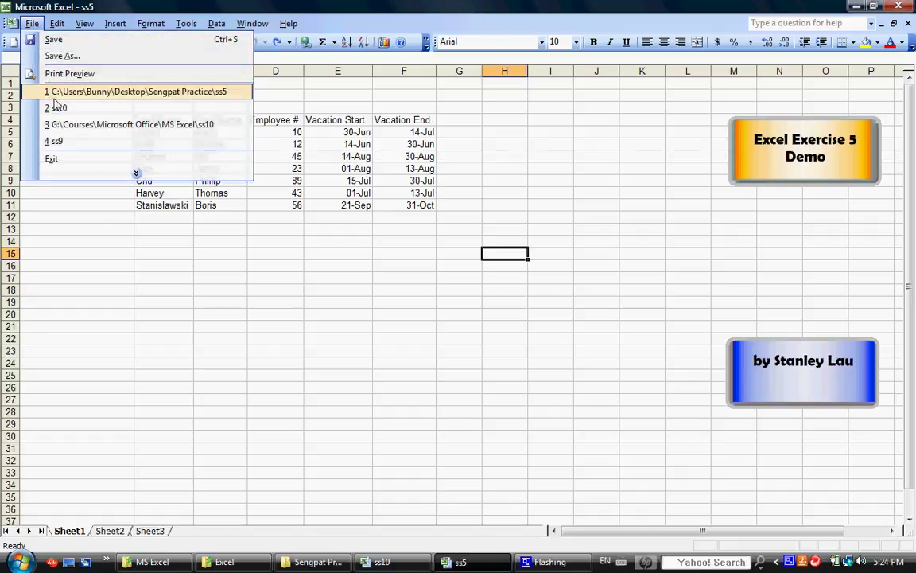
left_click(48, 55)
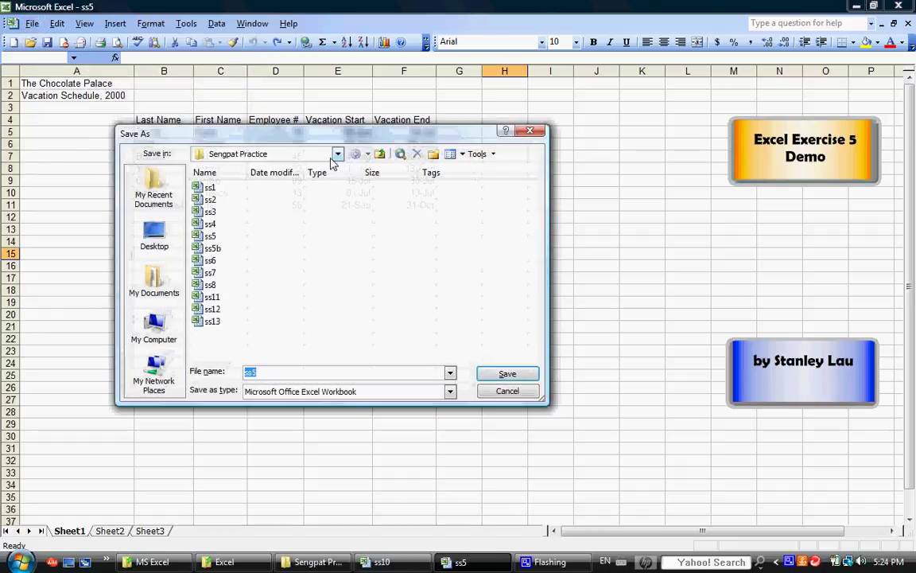
left_click(337, 155)
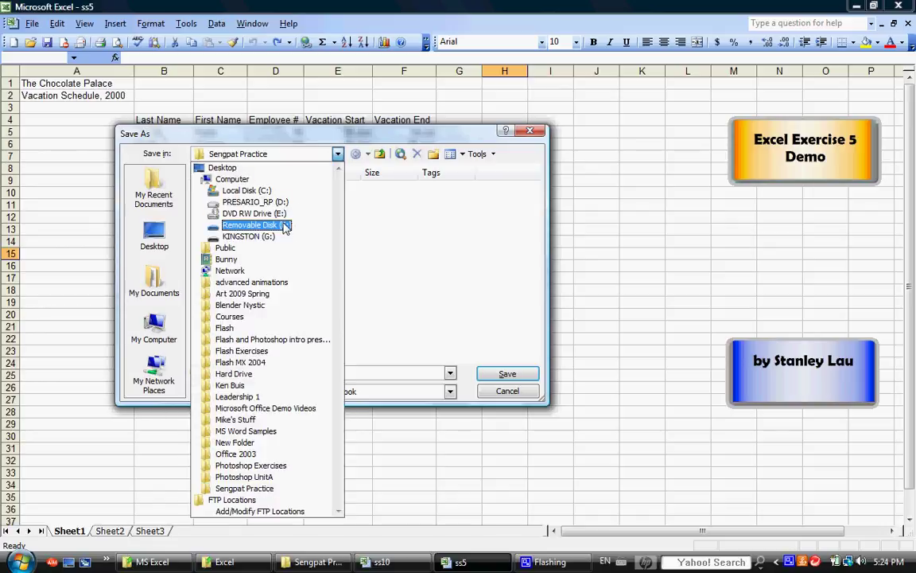
key("Escape")
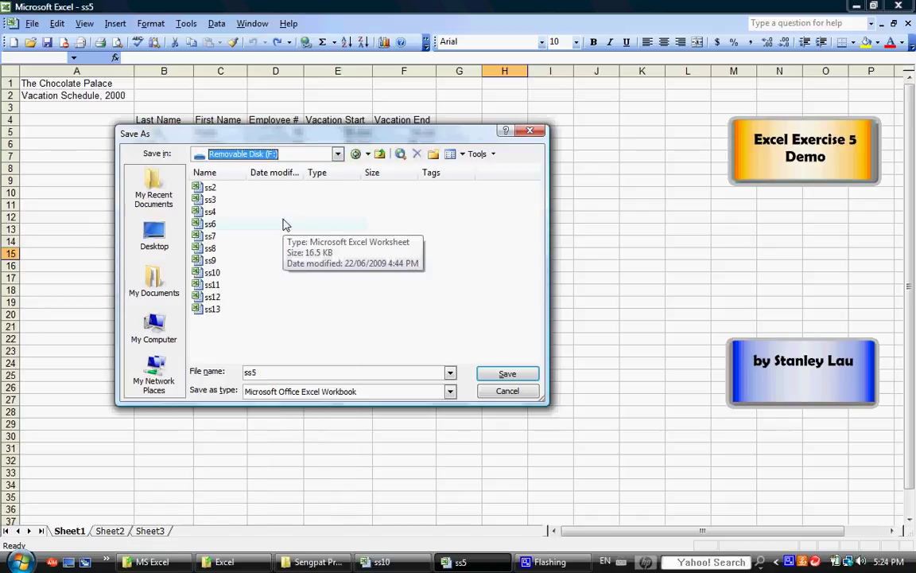
left_click(274, 372)
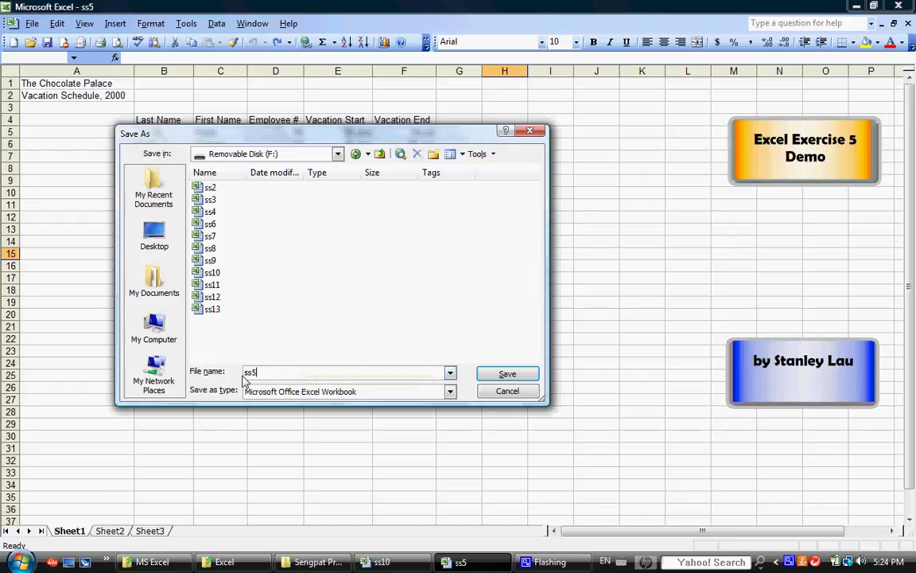
left_click(501, 374)
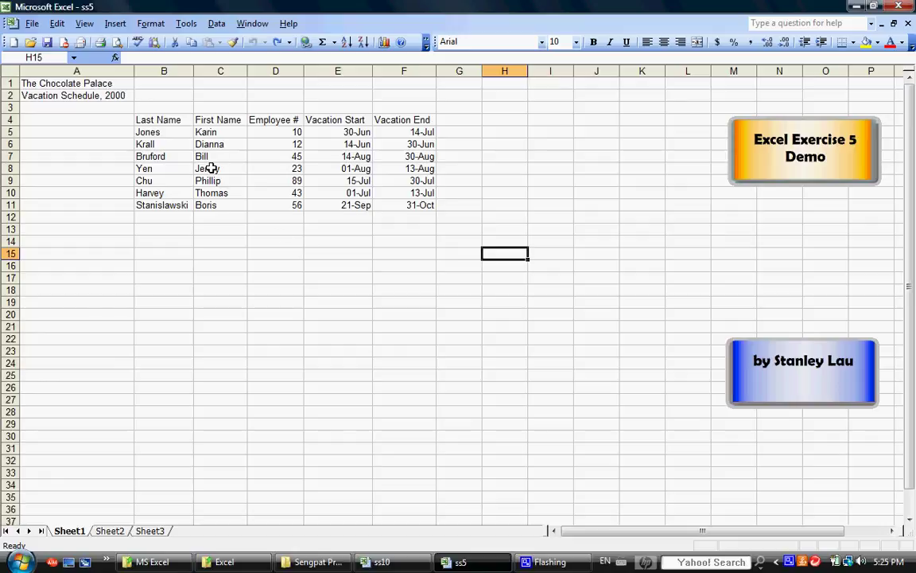
- Cut the Employee # cells D4:D11 and insert them at A4, shifting the other columns right
left_click(268, 120)
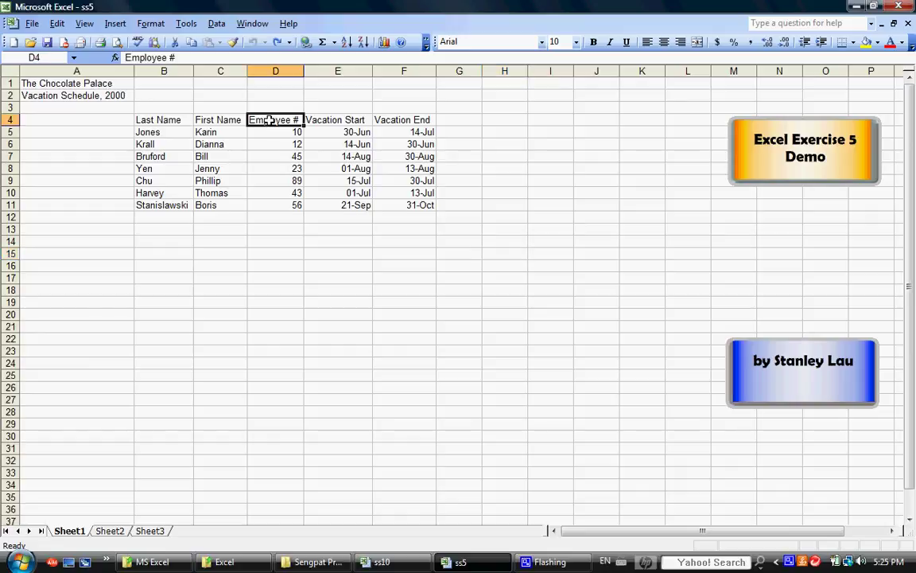
left_click(277, 205)
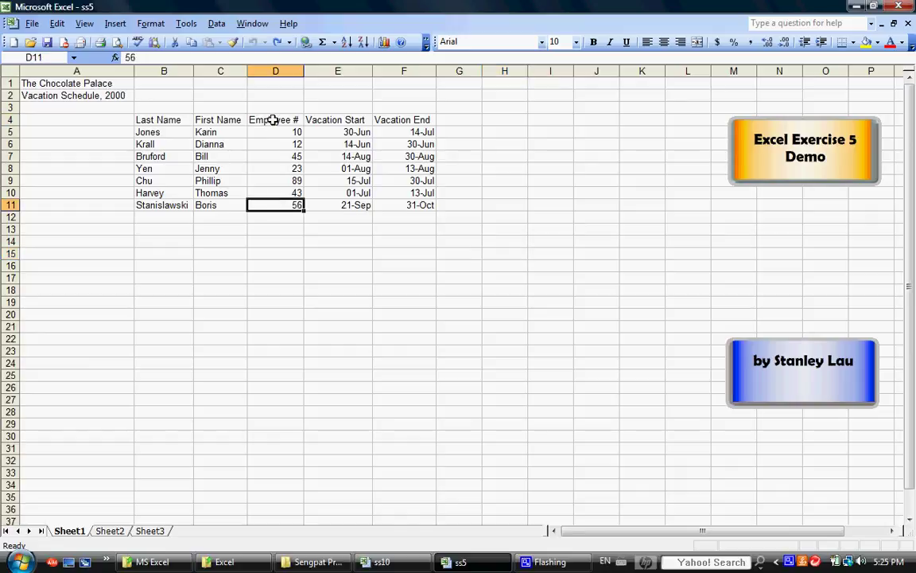
left_click_drag(273, 120, 281, 205)
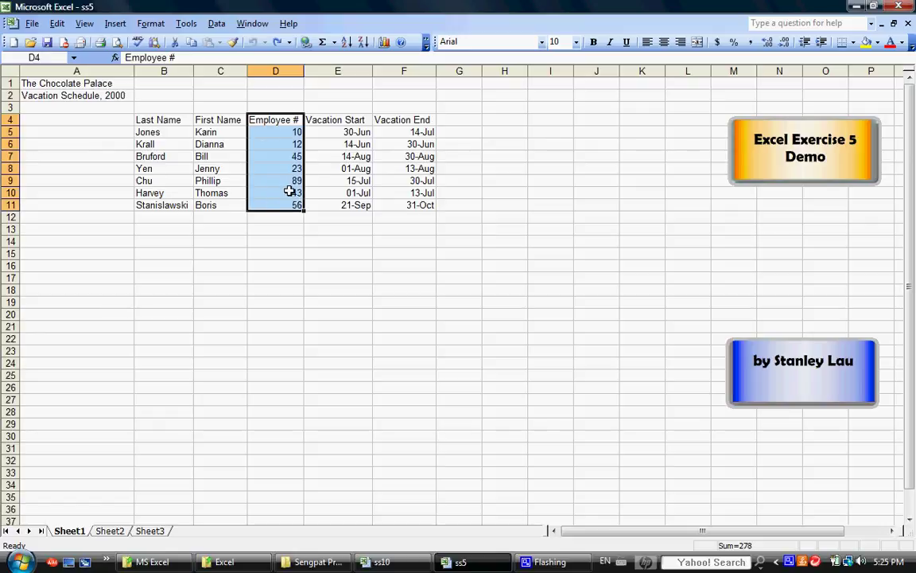
left_click(56, 24)
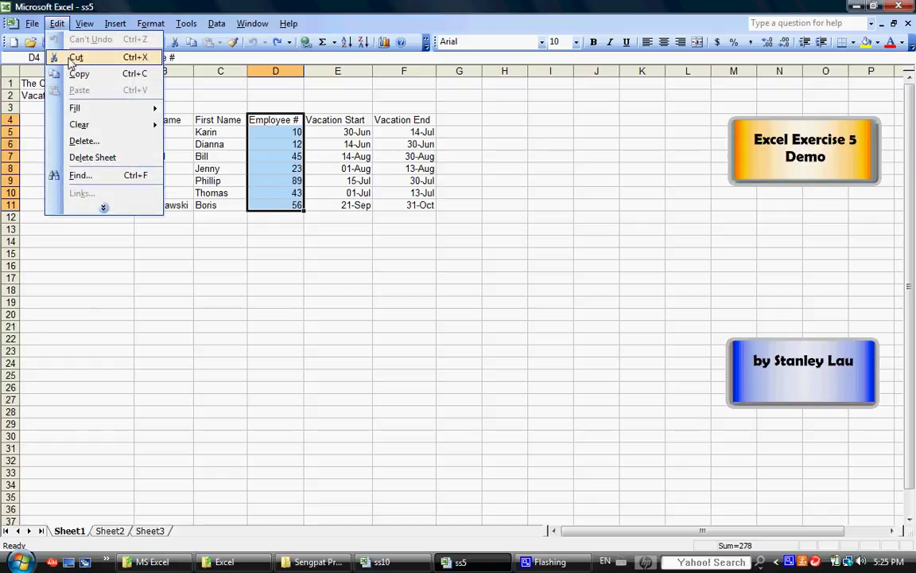
left_click(74, 58)
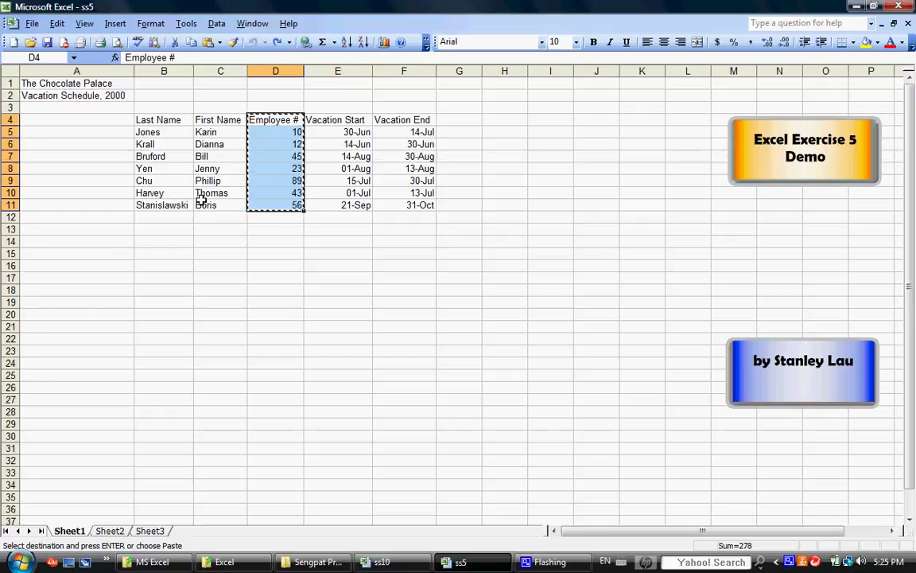
left_click(62, 119)
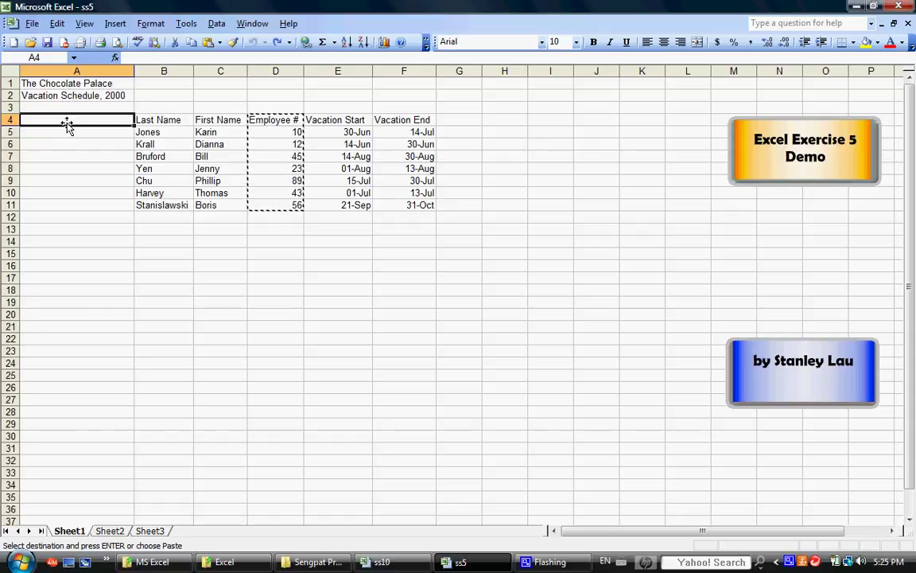
left_click(115, 24)
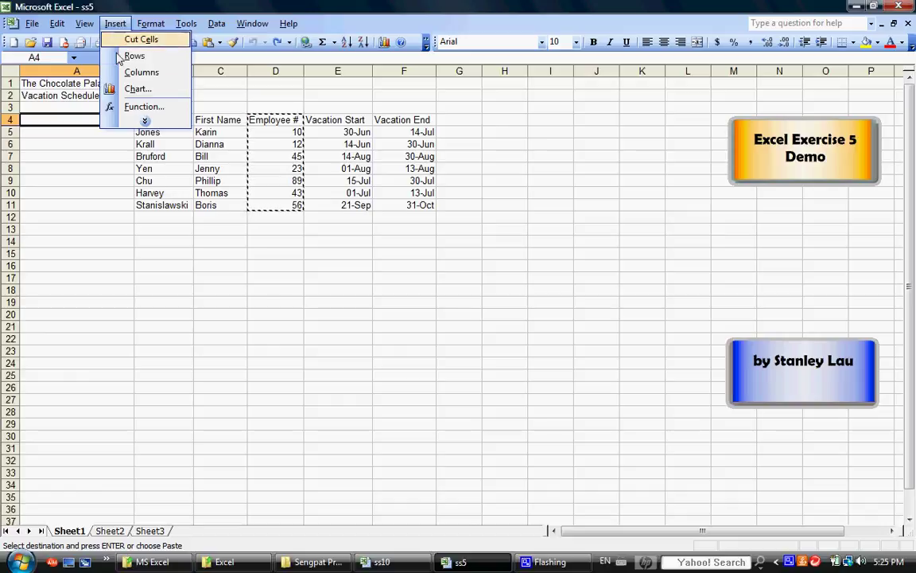
left_click(145, 121)
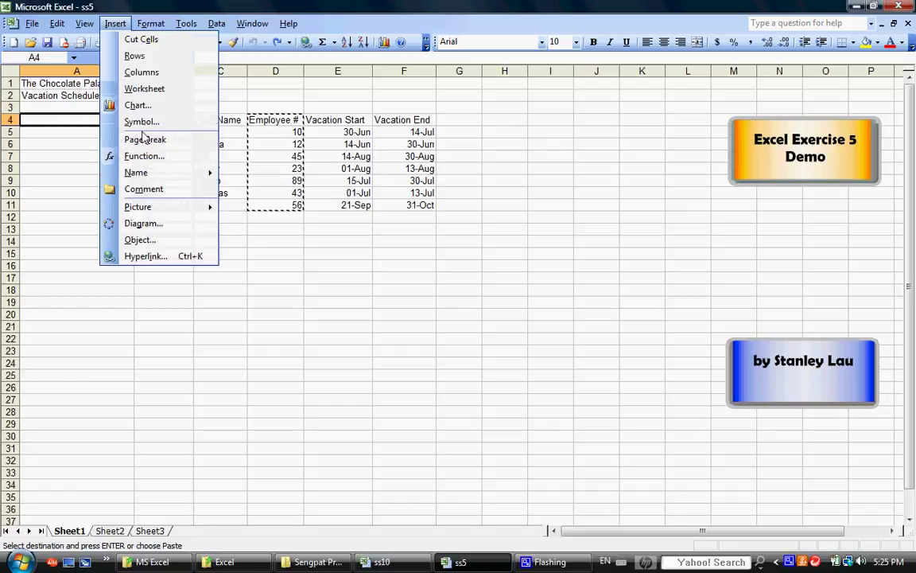
left_click(141, 39)
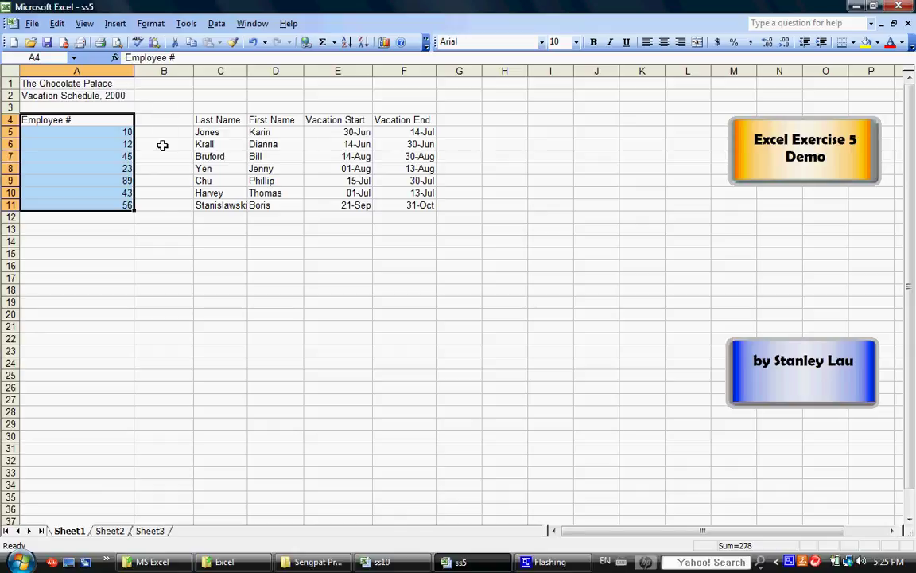
- Delete the blank column B so Last Name sits beside Employee #
mouse_move(165, 106)
left_mouse_down()
mouse_move(172, 114)
mouse_move(167, 107)
left_mouse_up()
left_click(148, 71)
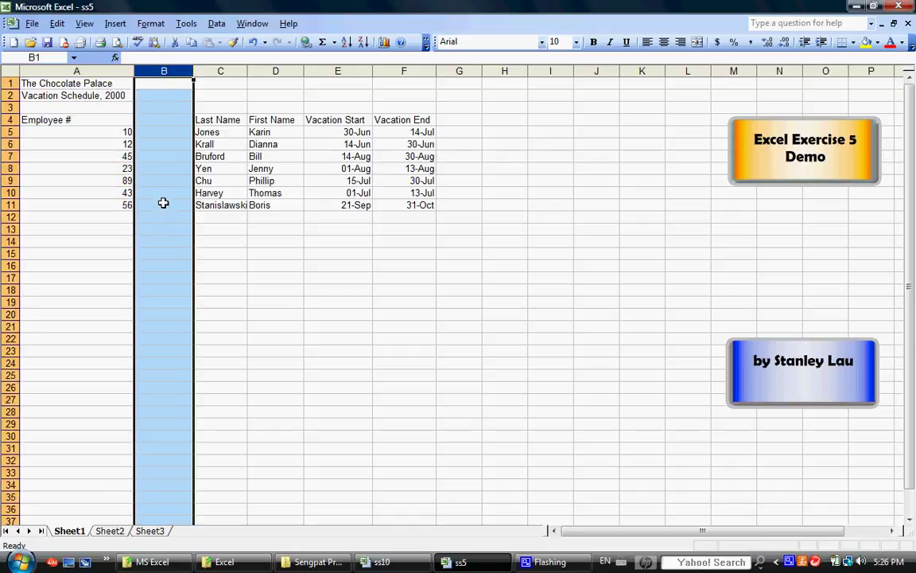
left_click(202, 97)
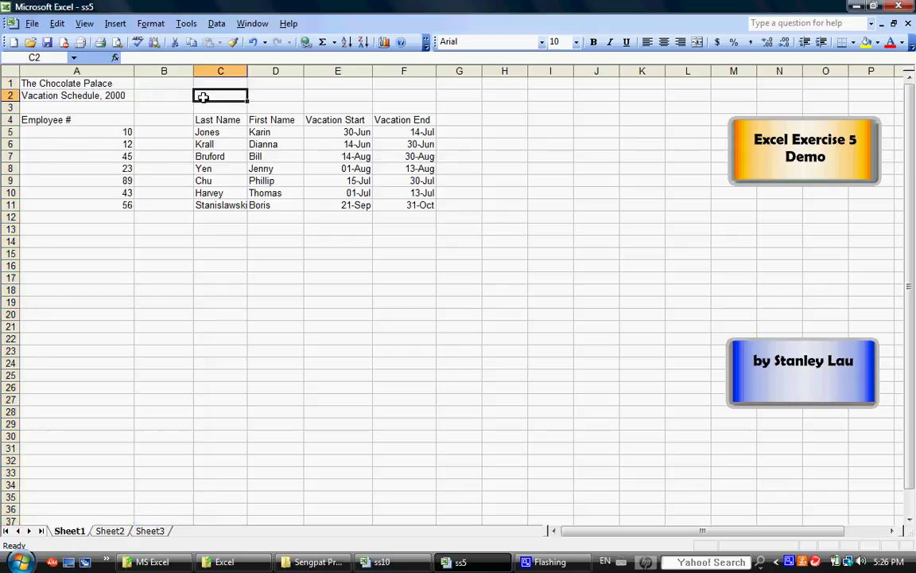
left_click(163, 71)
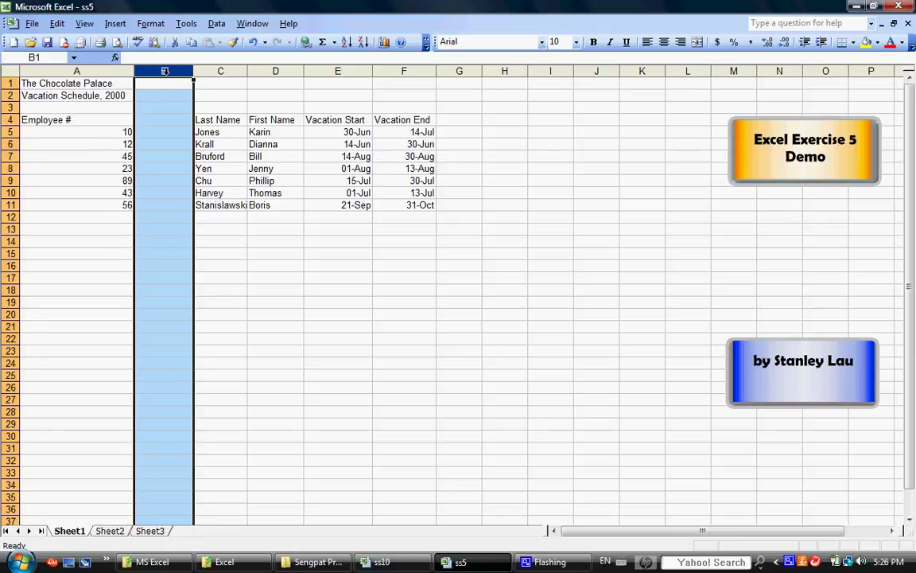
left_click(57, 23)
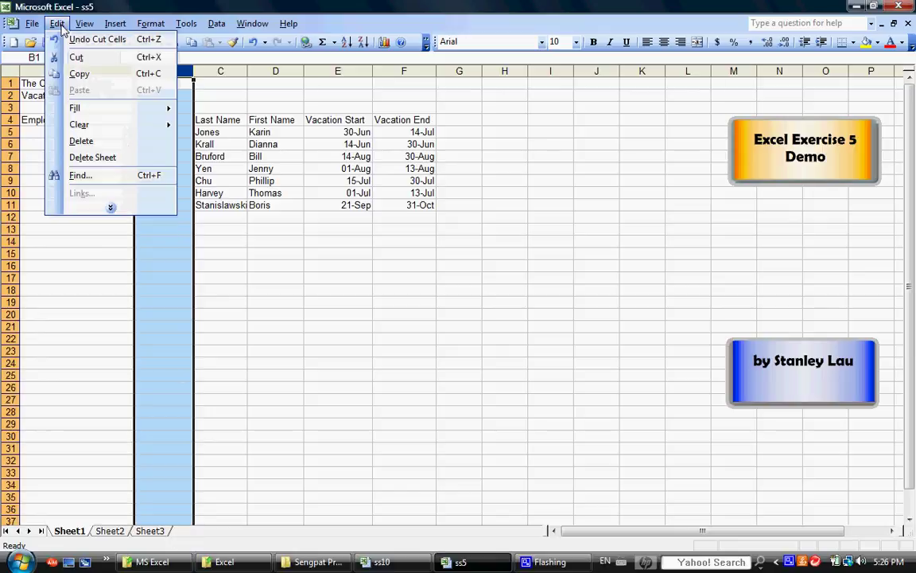
left_click(80, 142)
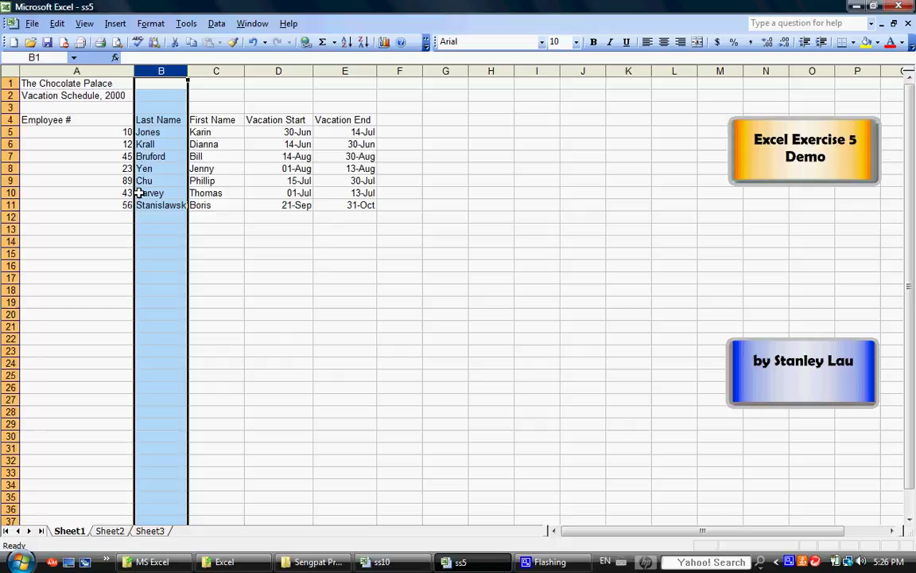
left_click(98, 229)
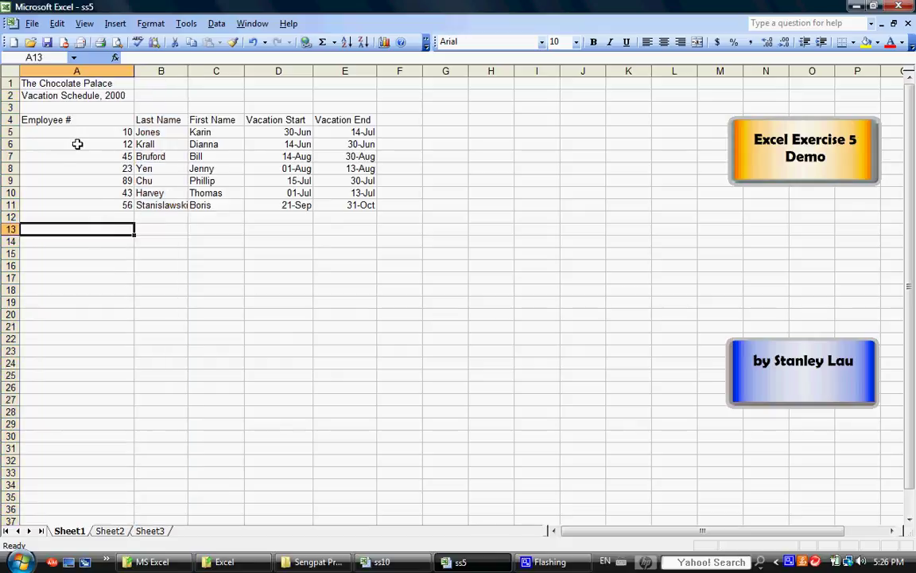
- Cut employee 23's row 8 and insert it above row 7, checking with Undo and Redo
left_click(9, 169)
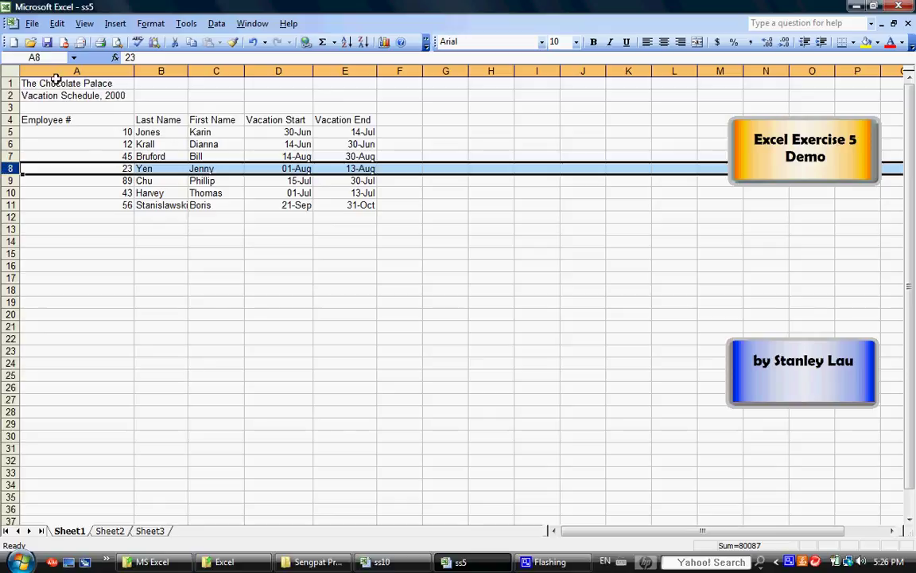
left_click(57, 24)
left_click(77, 57)
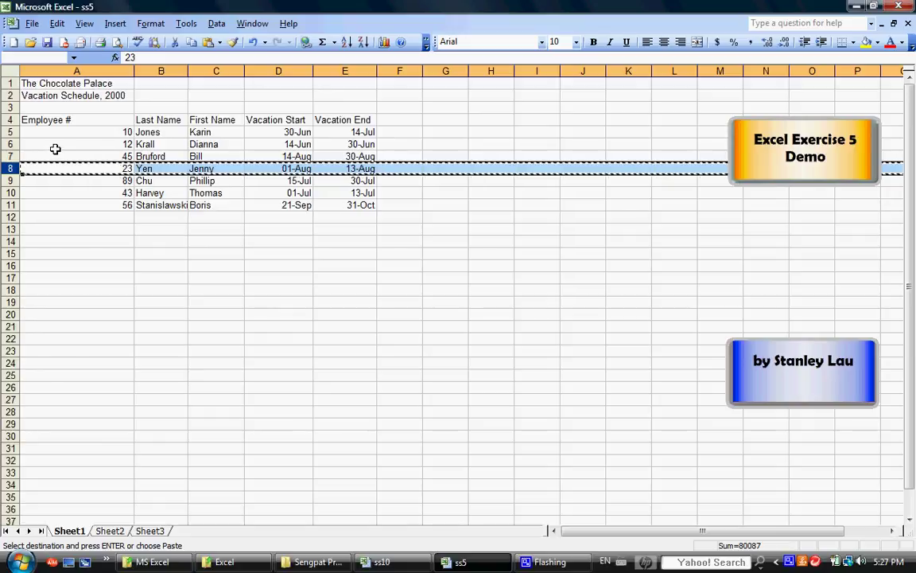
left_click(10, 156)
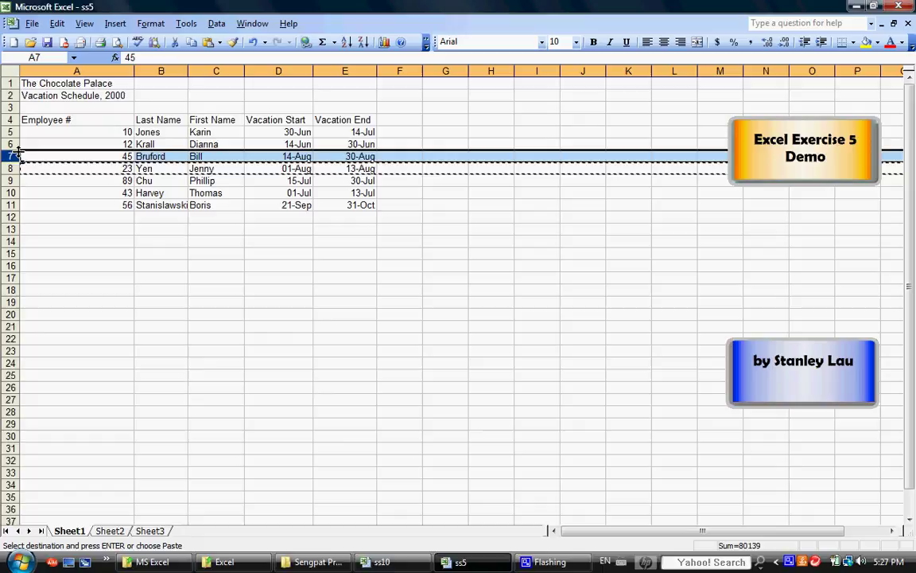
left_click(115, 23)
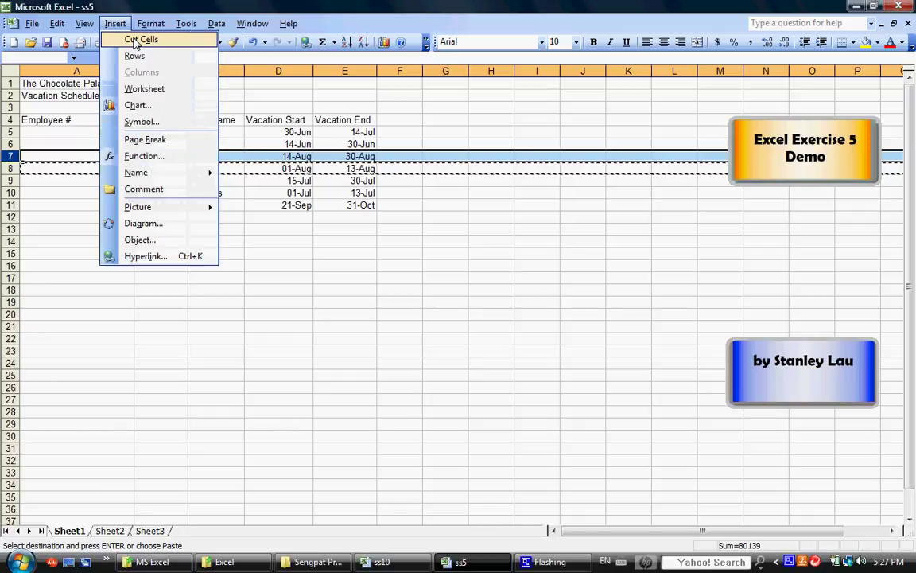
left_click(137, 39)
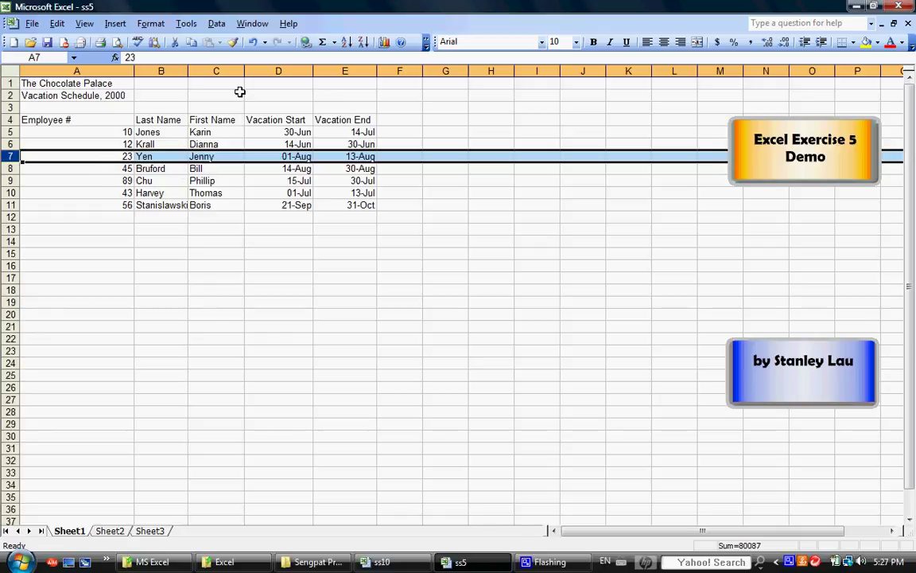
left_click(252, 42)
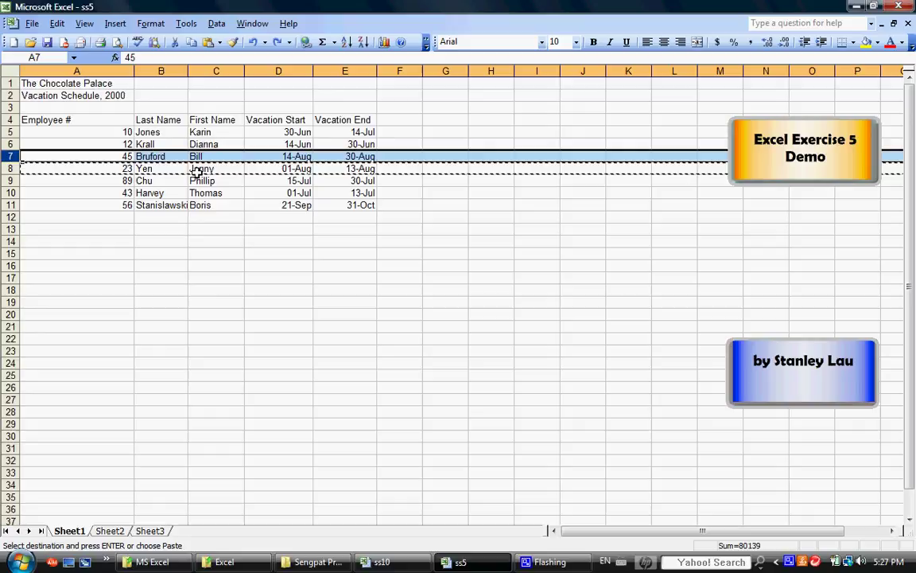
left_click(277, 41)
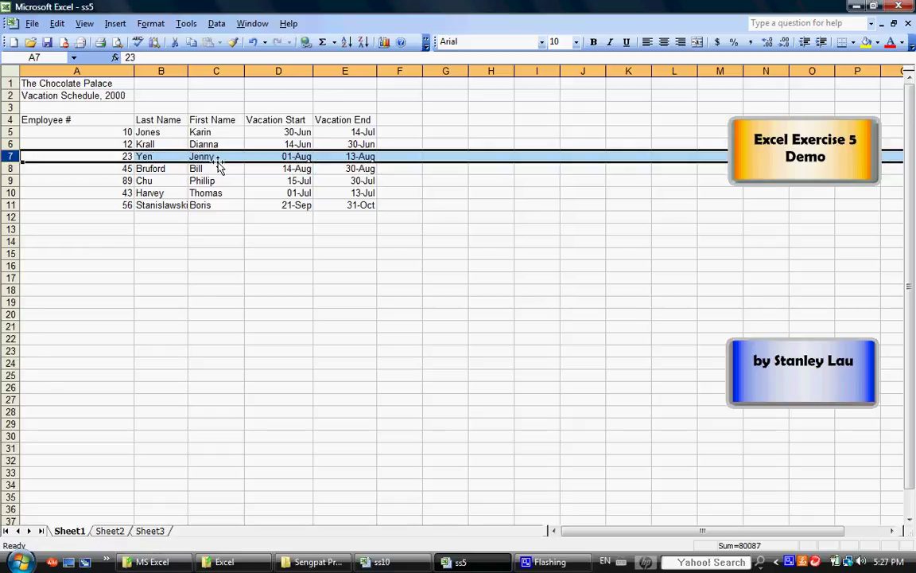
- Delete row 11 holding employee 56's record
left_click(9, 205)
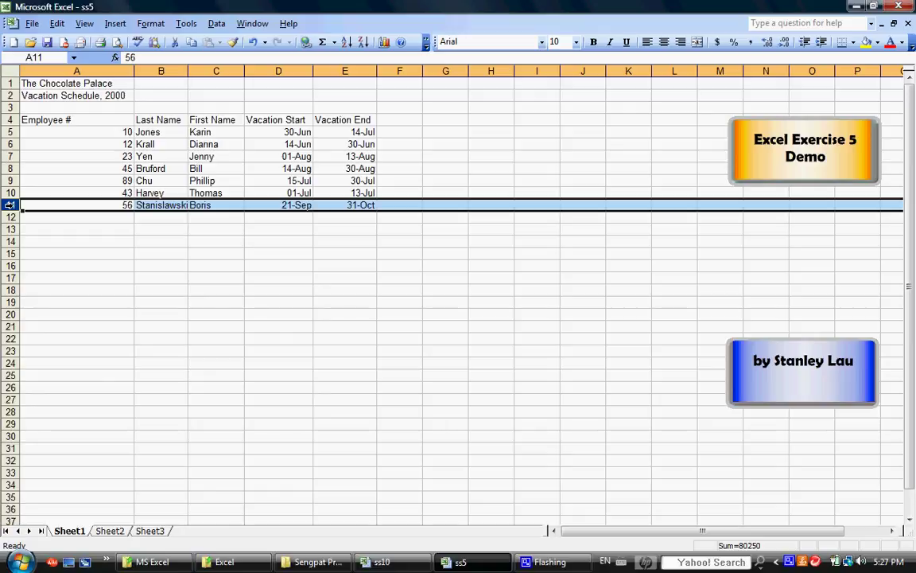
left_click(57, 23)
left_click(73, 143)
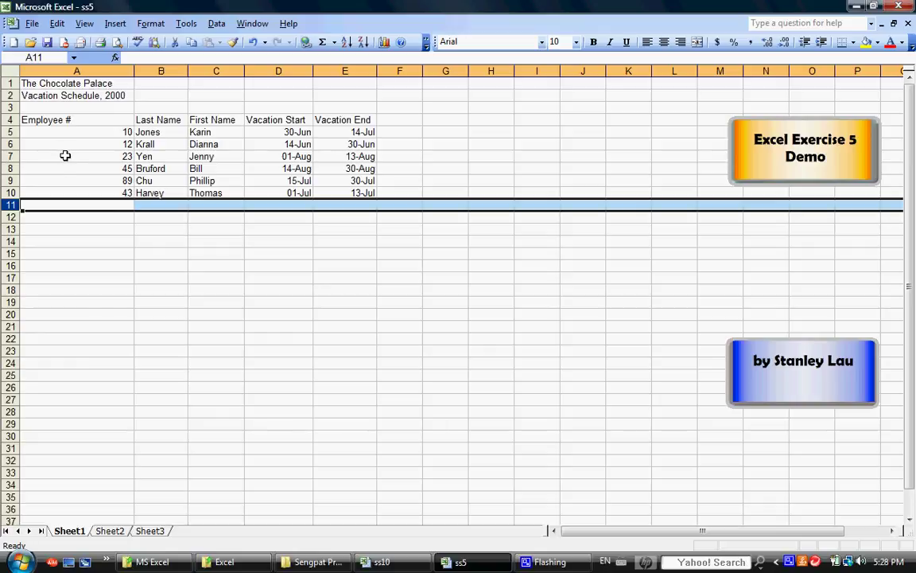
- Insert a blank row at row 10, above employee 43's record
left_click(11, 192)
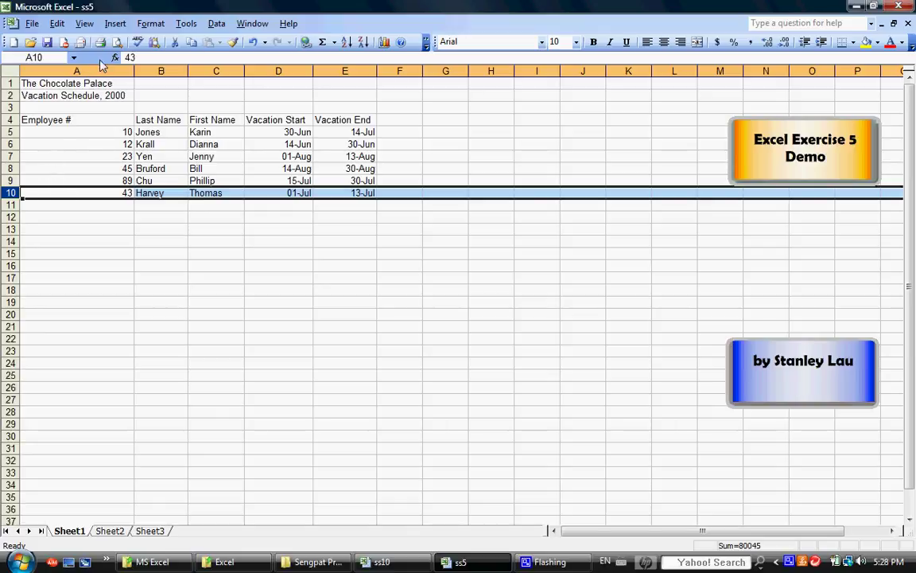
left_click(115, 23)
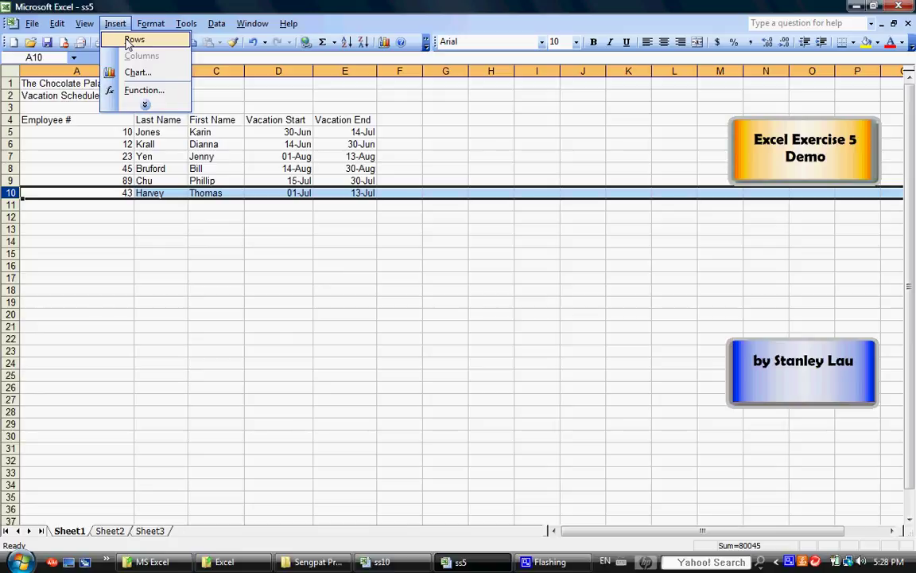
left_click(129, 40)
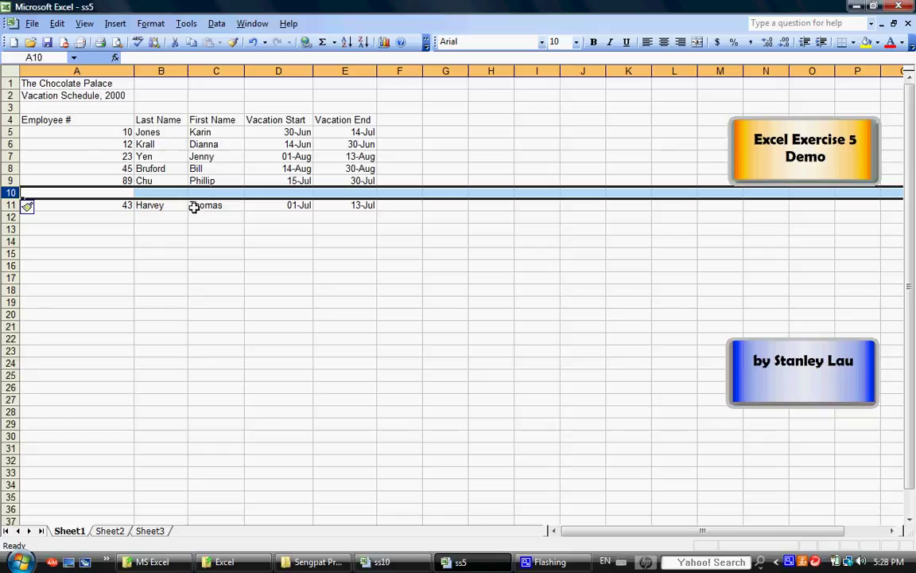
- Enter 83 in A10 and the new employee's two names in B10 and C10
left_click(127, 193)
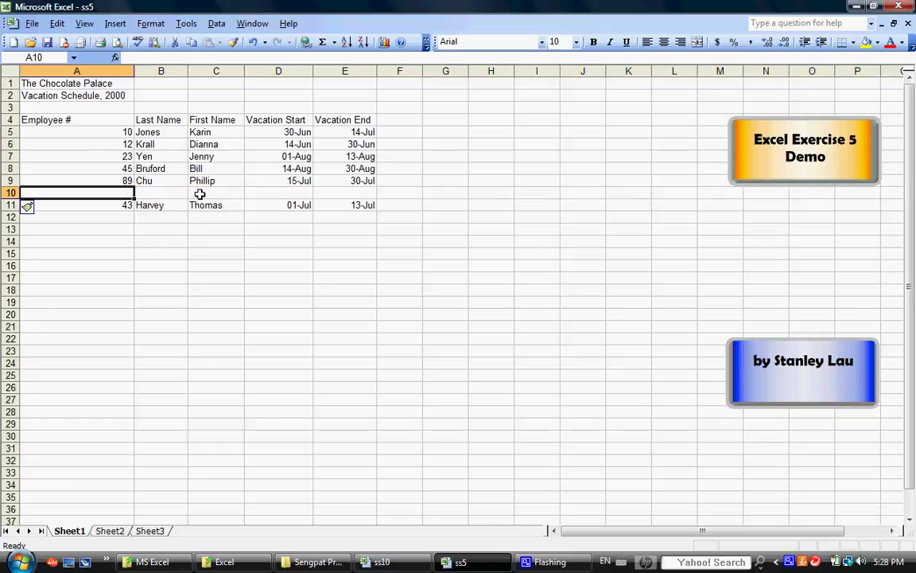
type("83")
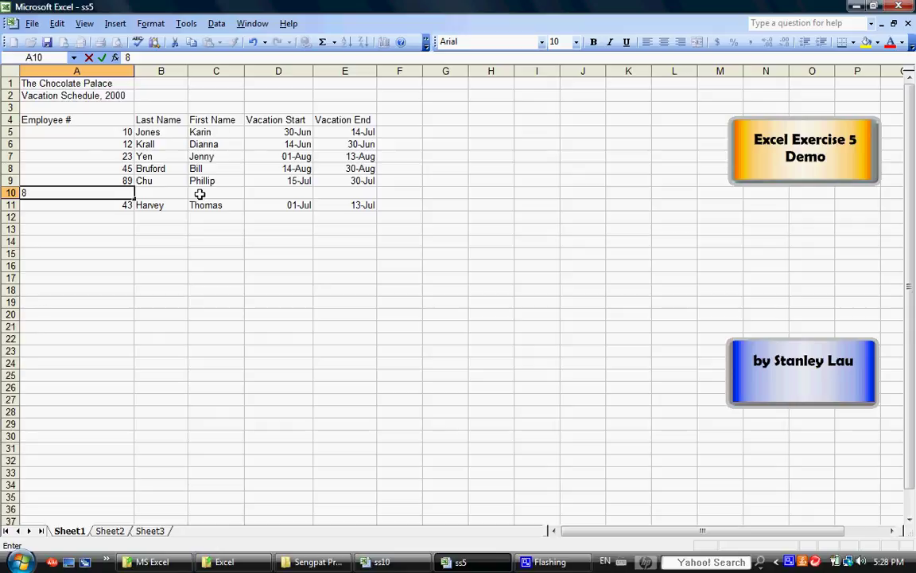
left_click(168, 194)
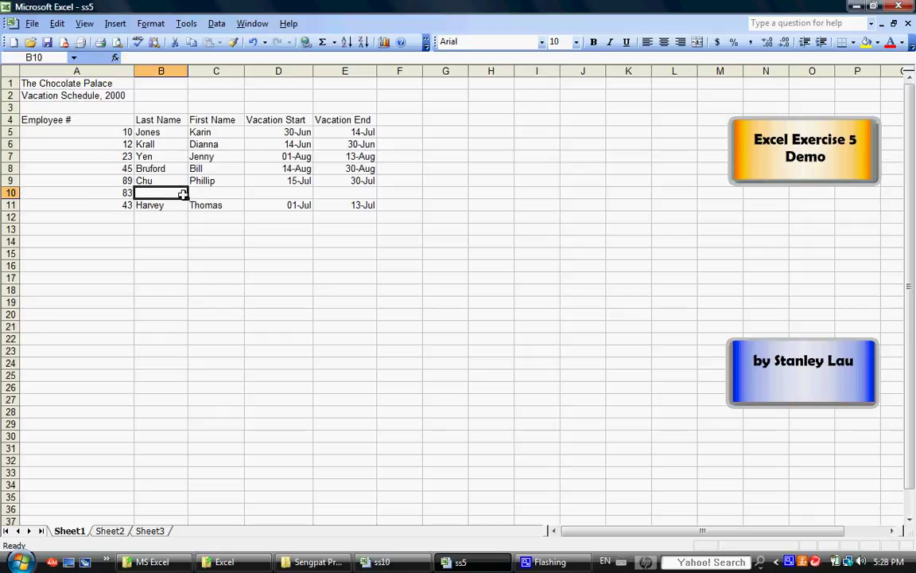
type("Thomas")
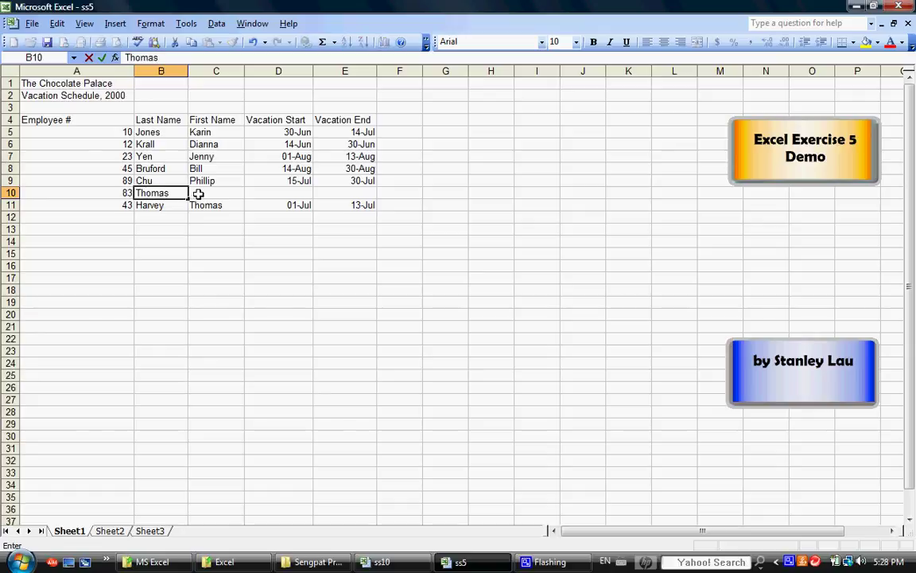
left_click(207, 192)
type("Hardy")
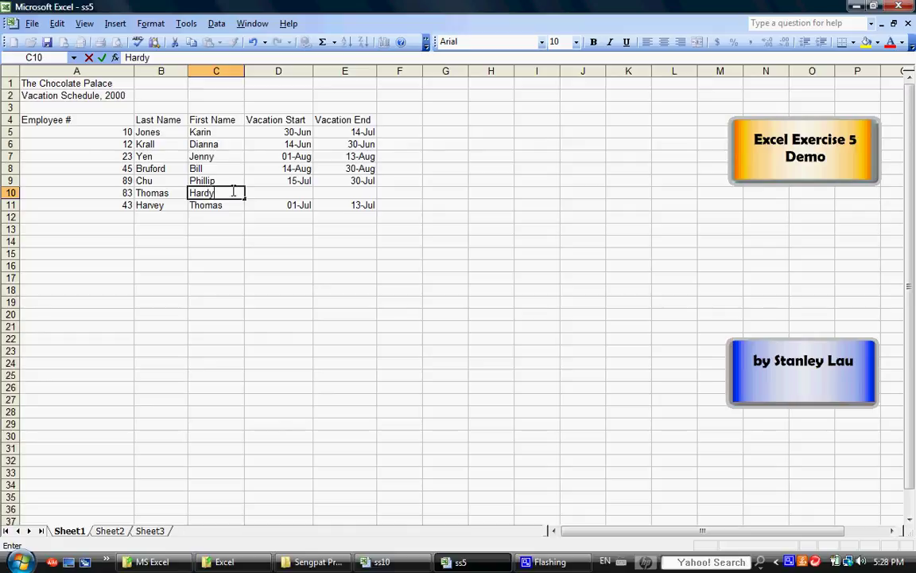
- Type the note 'No Vacation time this year' in D10
left_click(261, 189)
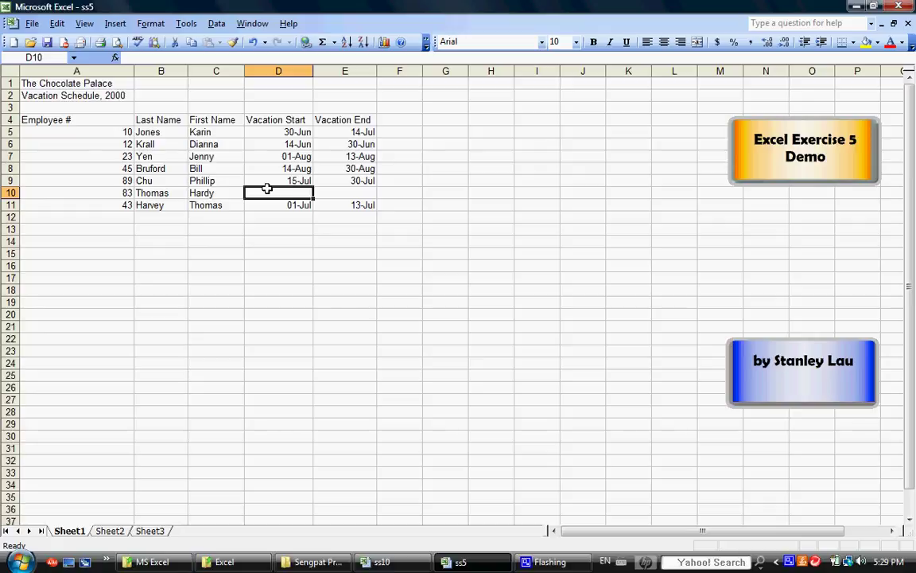
type("N")
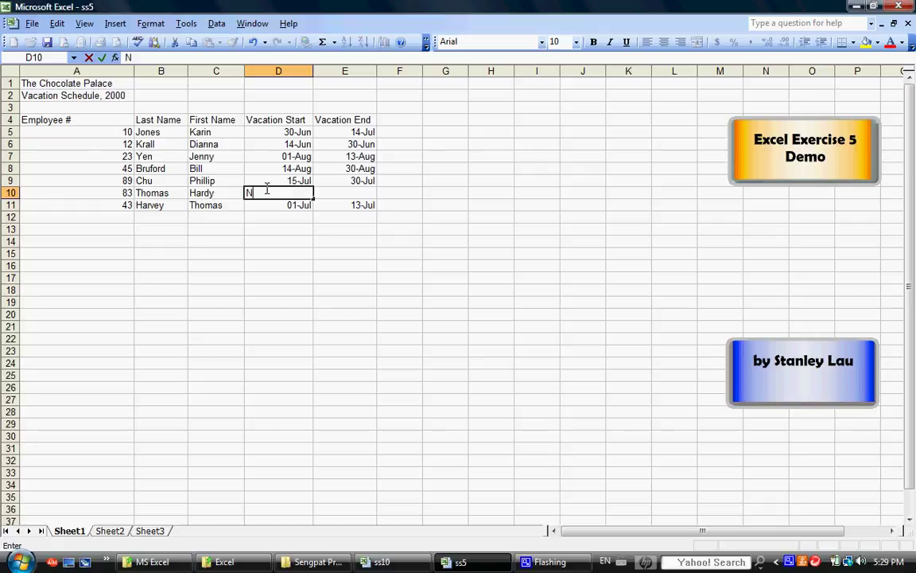
type("o Vacaat")
key("BackSpace")
type("at")
key("BackSpace")
key("BackSpace")
type("tion time this year")
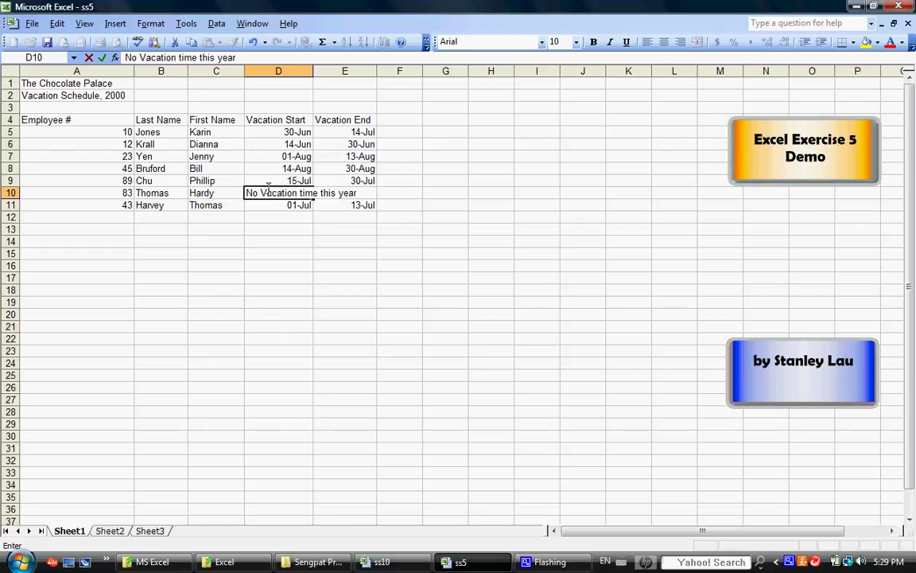
left_click(279, 234)
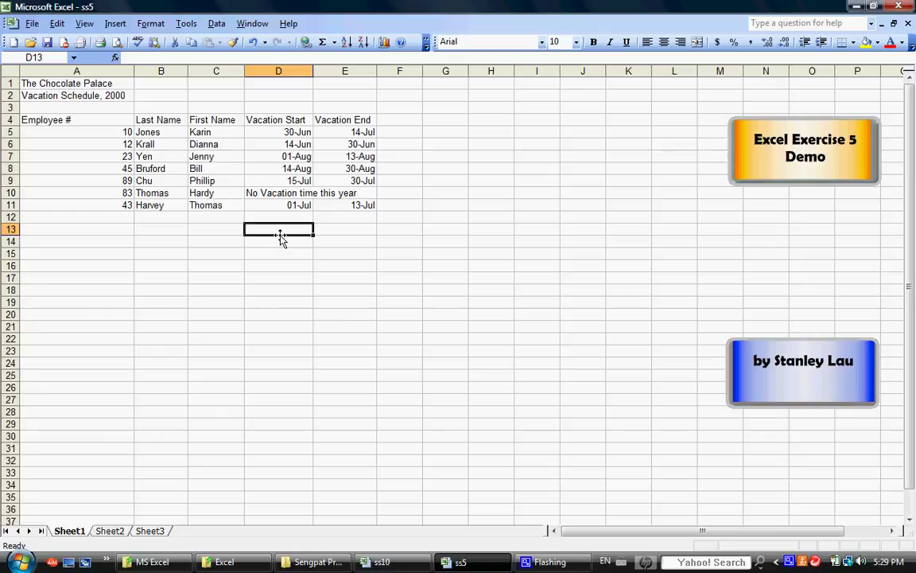
- Retype employee 83's last name in B10 and first name in C10 to swap them
left_click(164, 193)
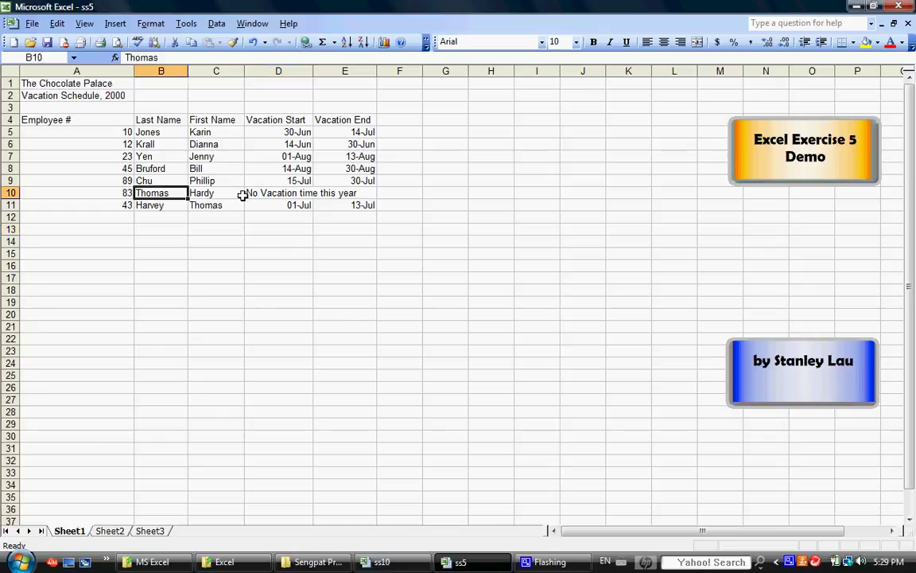
type("Hardy")
key("Tab")
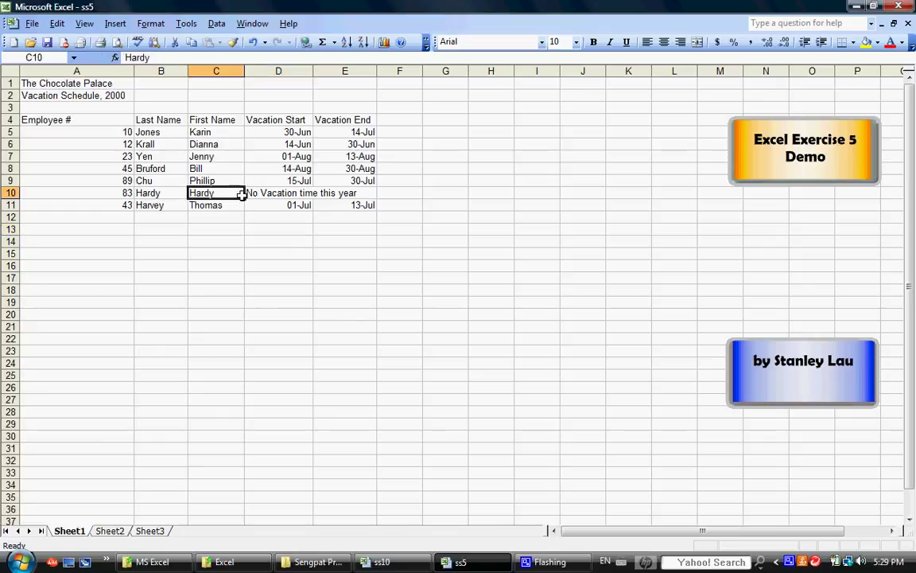
type("Thomas")
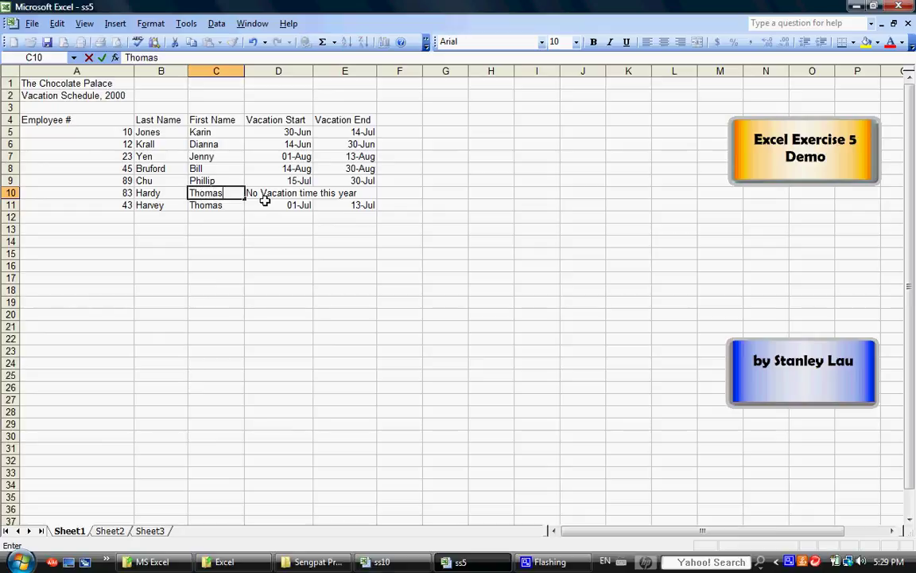
left_click(231, 265)
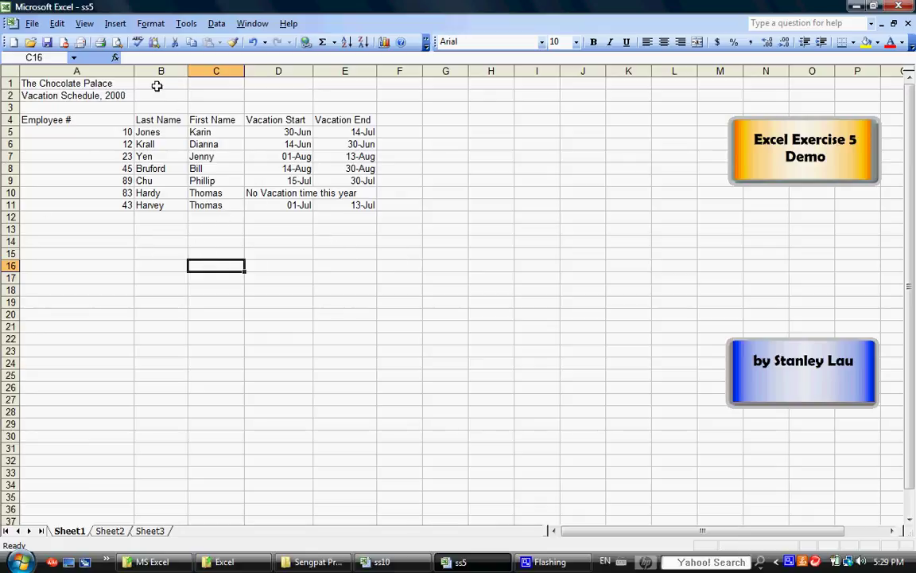
- Drag column A's right border left to tighten the Employee # column
left_click_drag(133, 72, 79, 75)
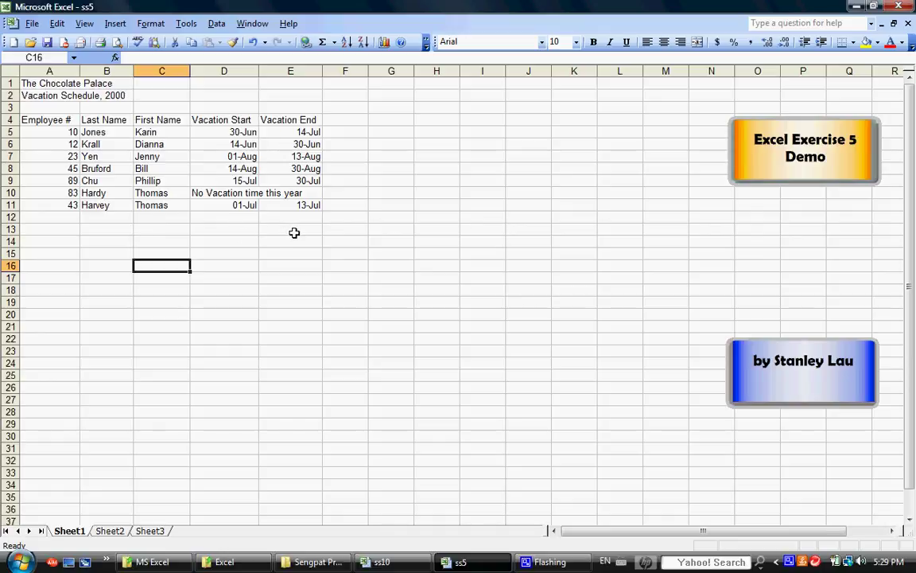
- Save a copy of the workbook as ss5b by appending 'b' to the name
left_click(31, 24)
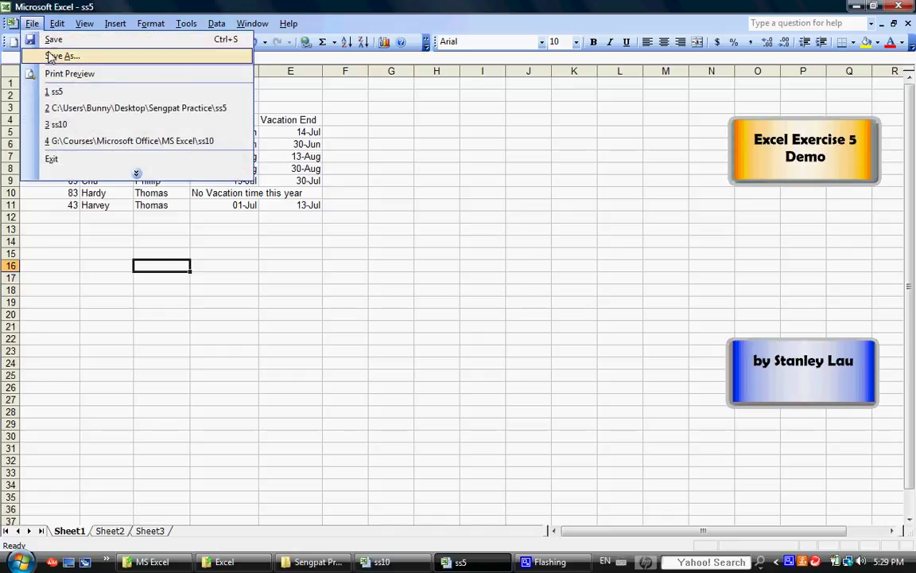
left_click(50, 56)
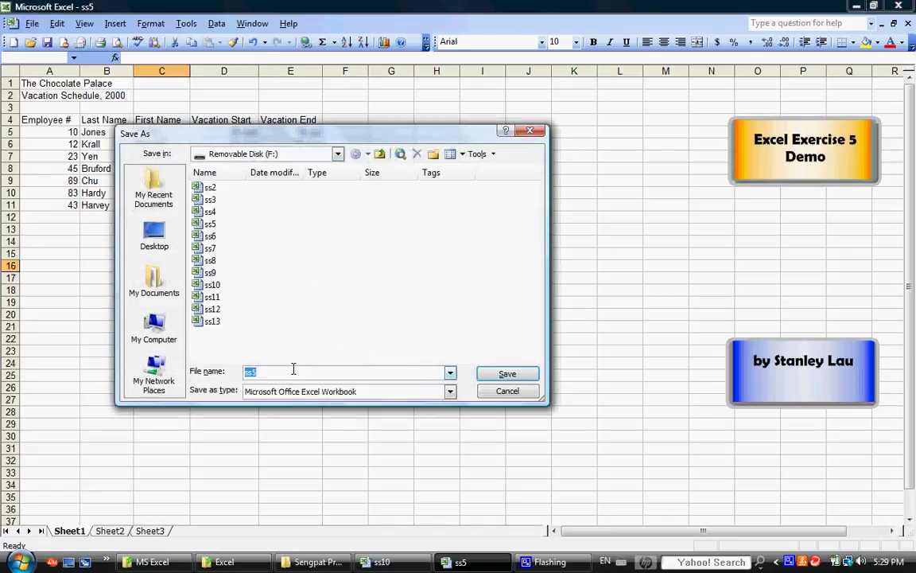
left_click(268, 372)
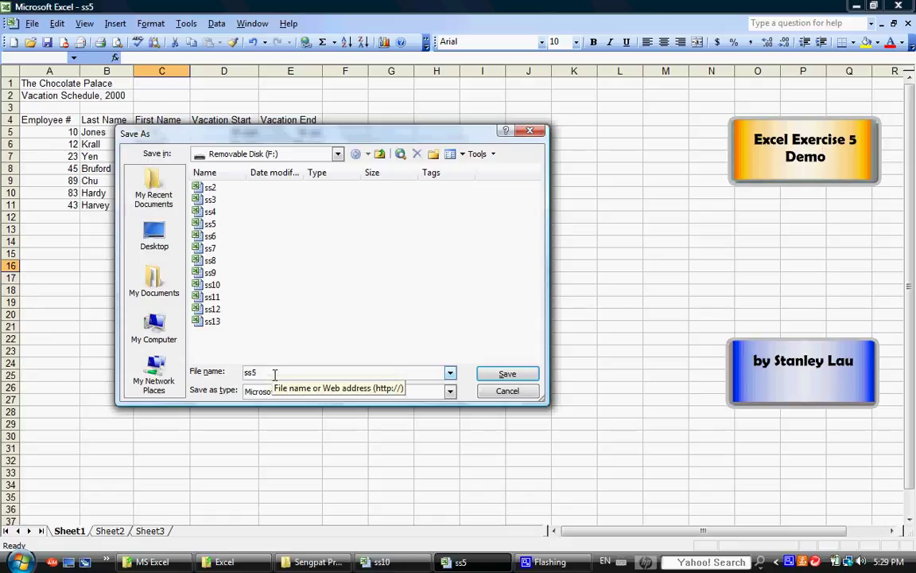
type("b")
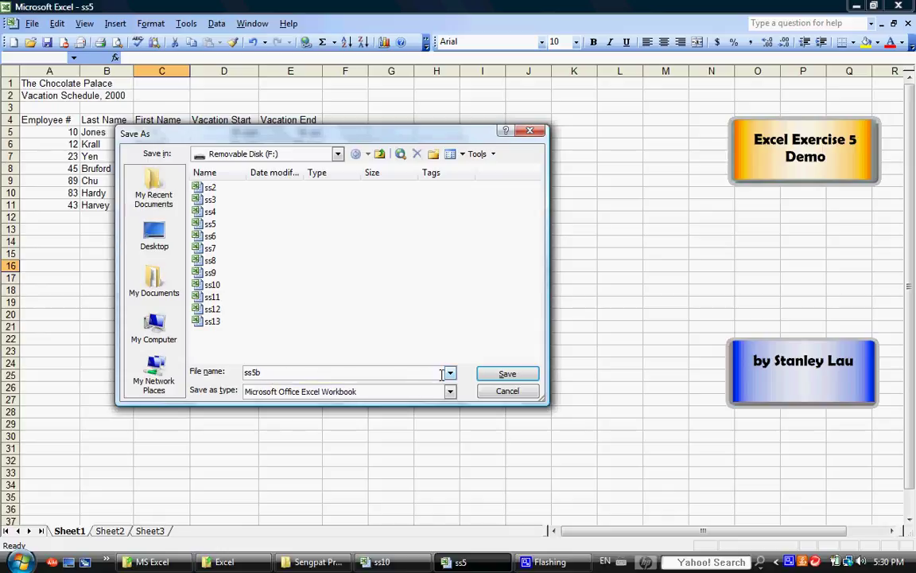
left_click(511, 379)
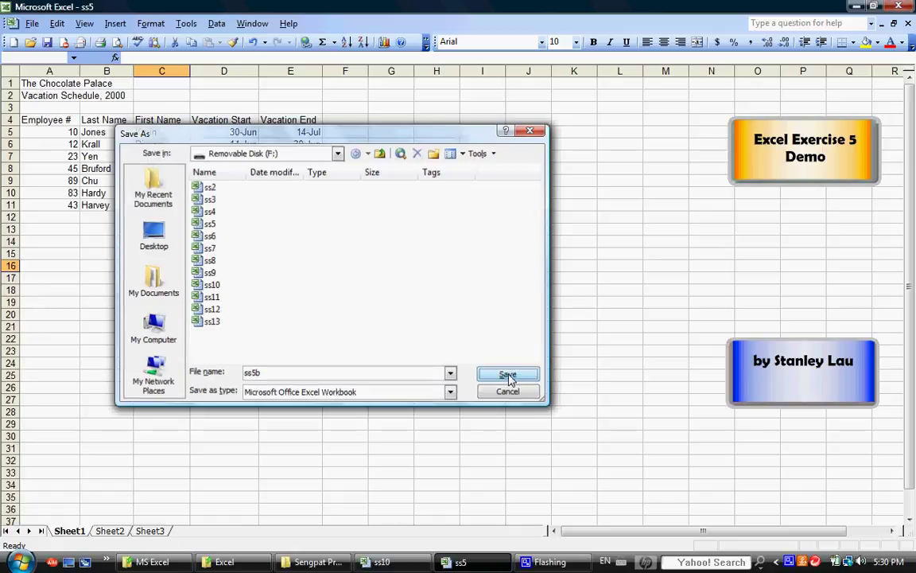
right_click(787, 562)
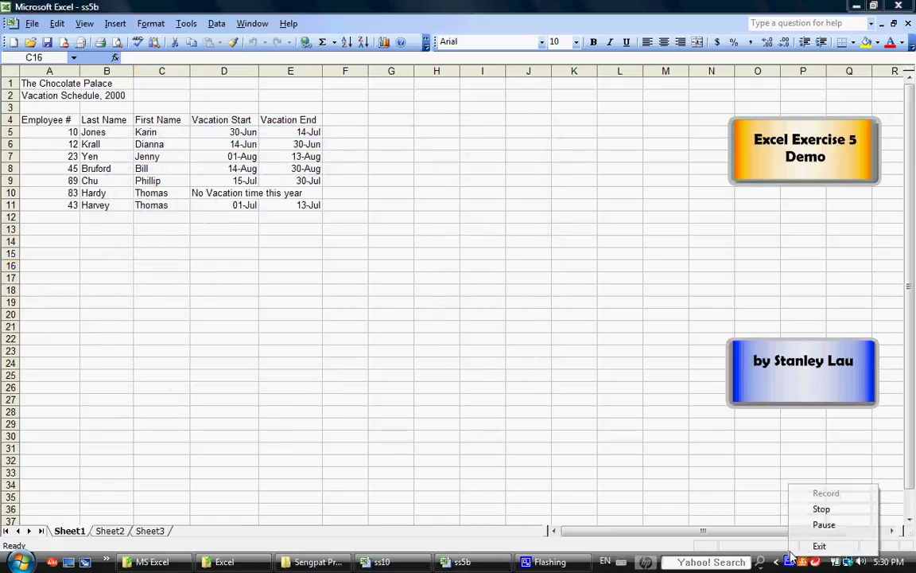